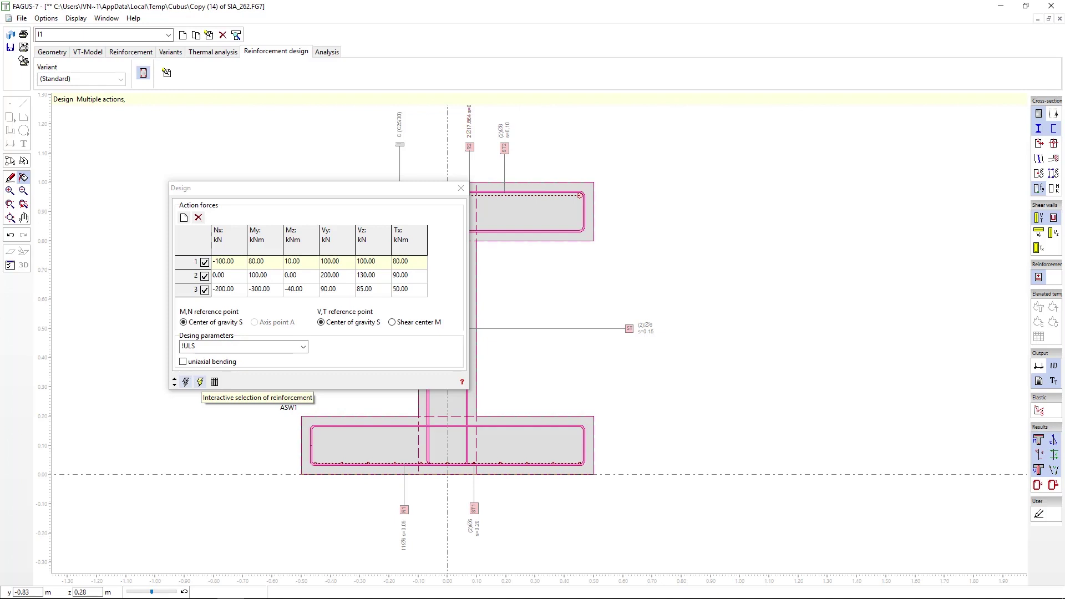
In interactive reinforcement selection, browse R2's bar layouts toward the 504 mm² design value
{"action": "left_click", "coordinate": [200, 381]}
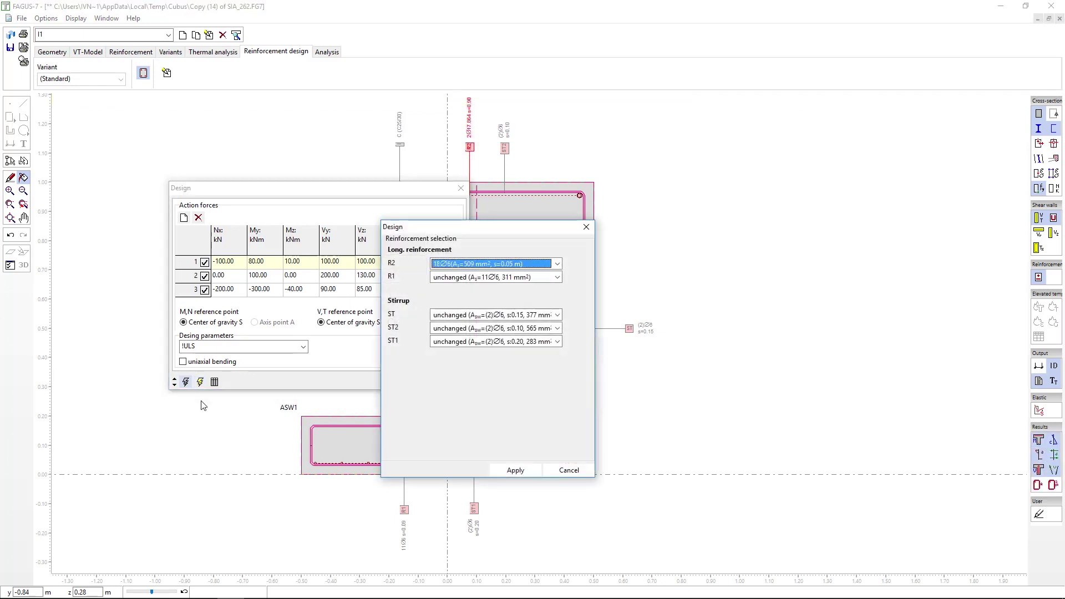
{"action": "left_click", "coordinate": [557, 264]}
{"action": "left_click", "coordinate": [499, 274]}
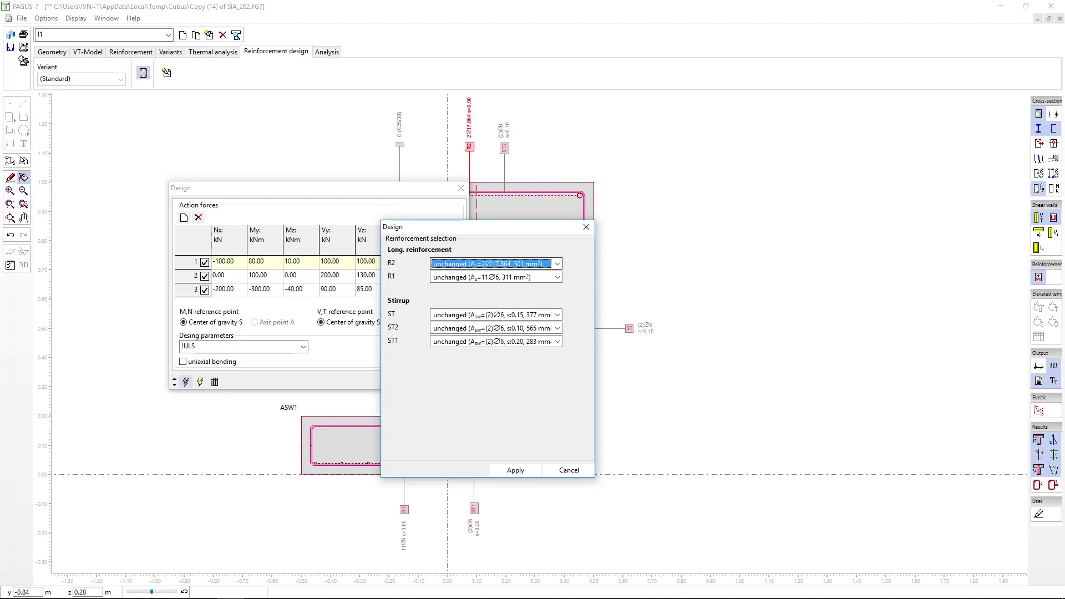
{"action": "left_click", "coordinate": [556, 264]}
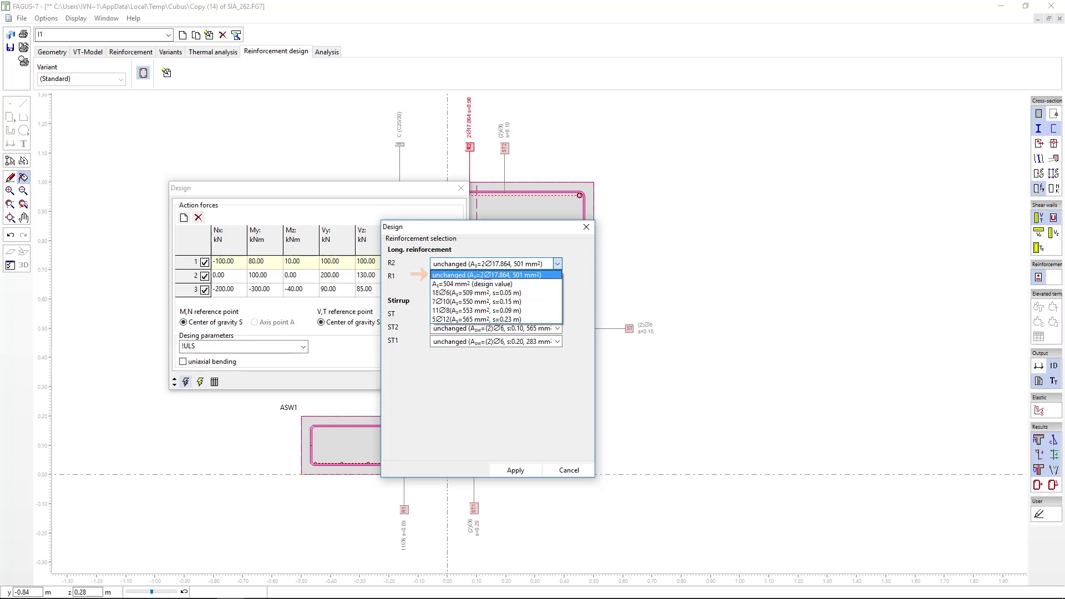
{"action": "key", "text": "Down"}
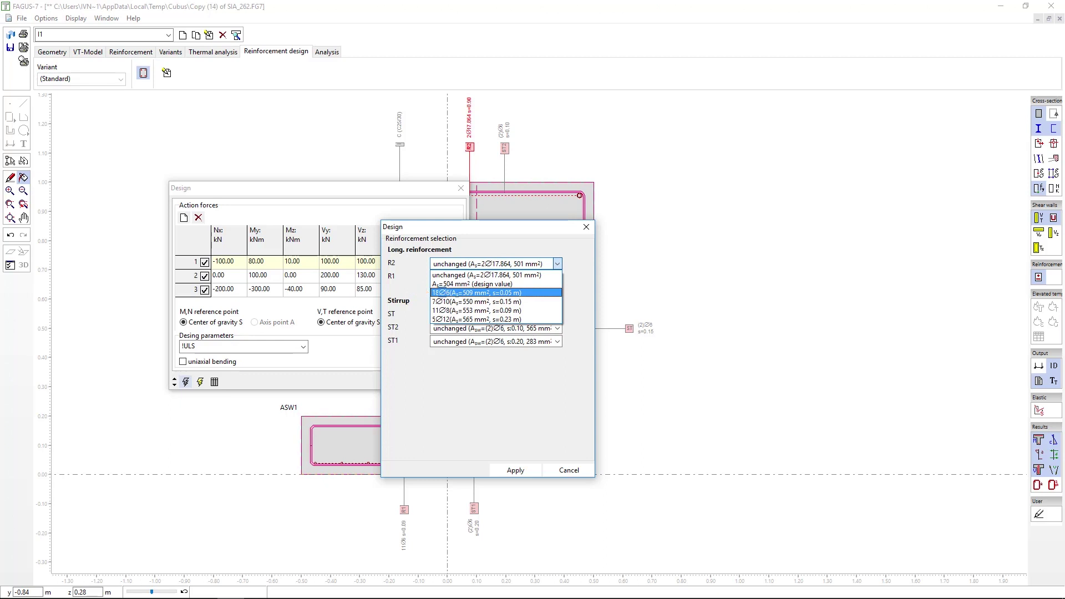
Choose 18Ø6 at 0.05 m for R2 and 11Ø6 at 0.09 m for R1
{"action": "left_click", "coordinate": [466, 293]}
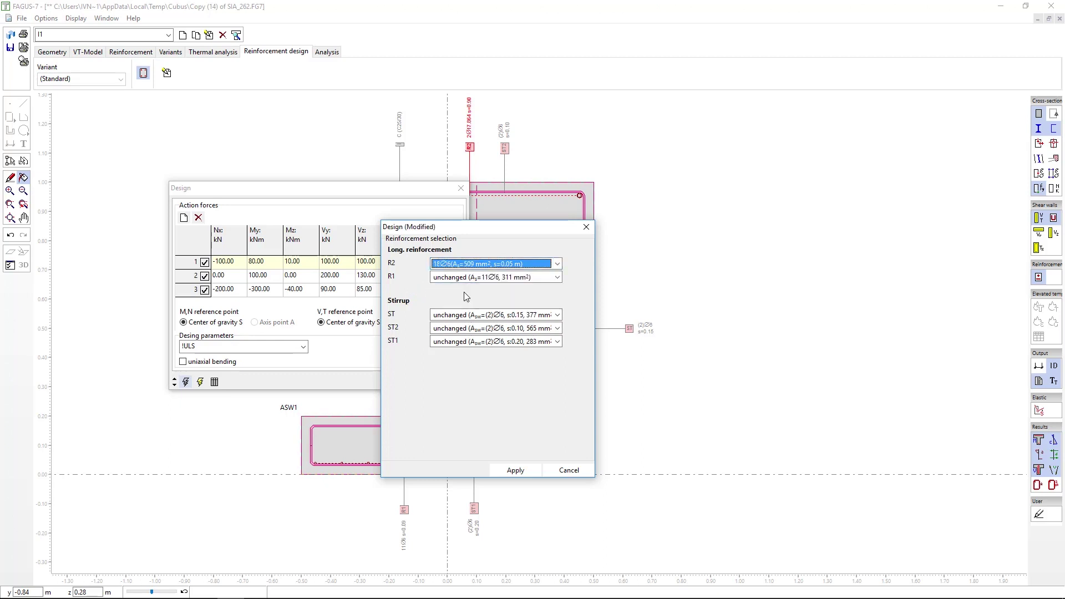
{"action": "left_click", "coordinate": [472, 277]}
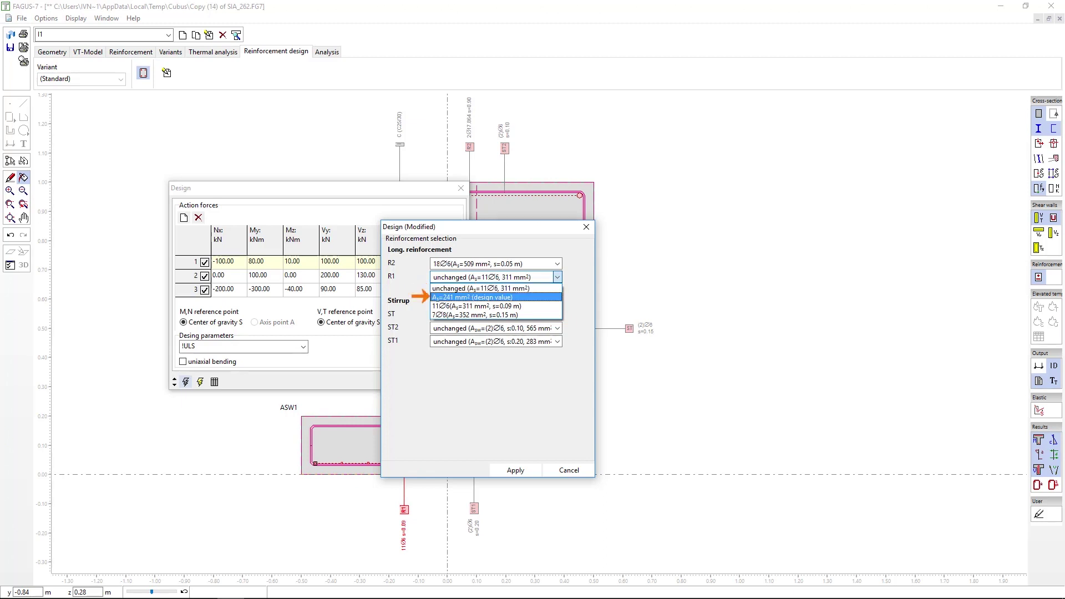
{"action": "left_click", "coordinate": [470, 307]}
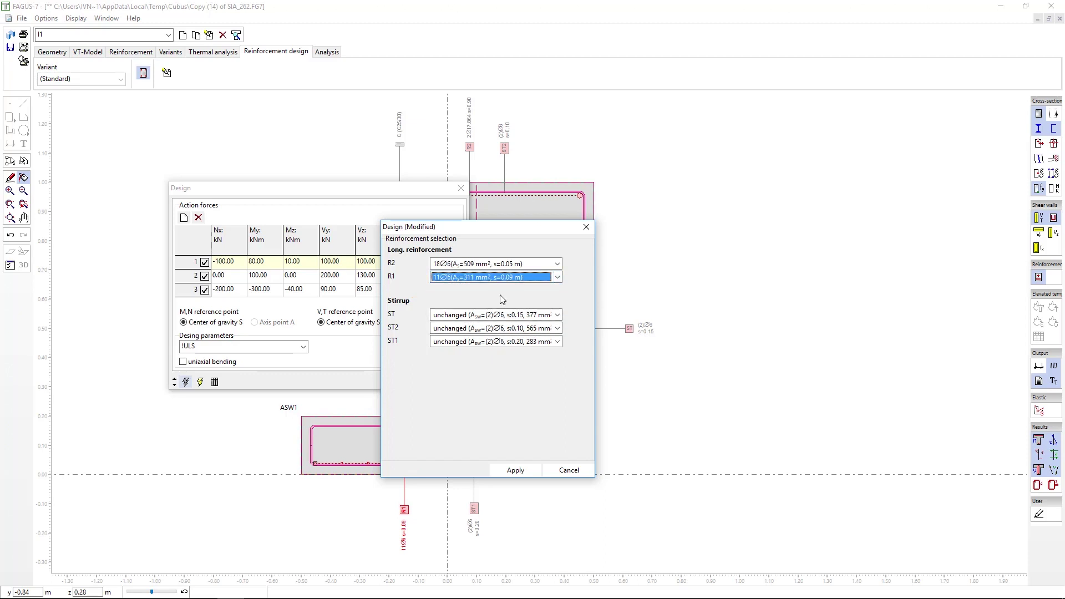
Assign (2)Ø6 stirrups at 0.15, 0.20 and 0.10 m to ST, ST1, ST2, and apply
{"action": "left_click", "coordinate": [527, 315]}
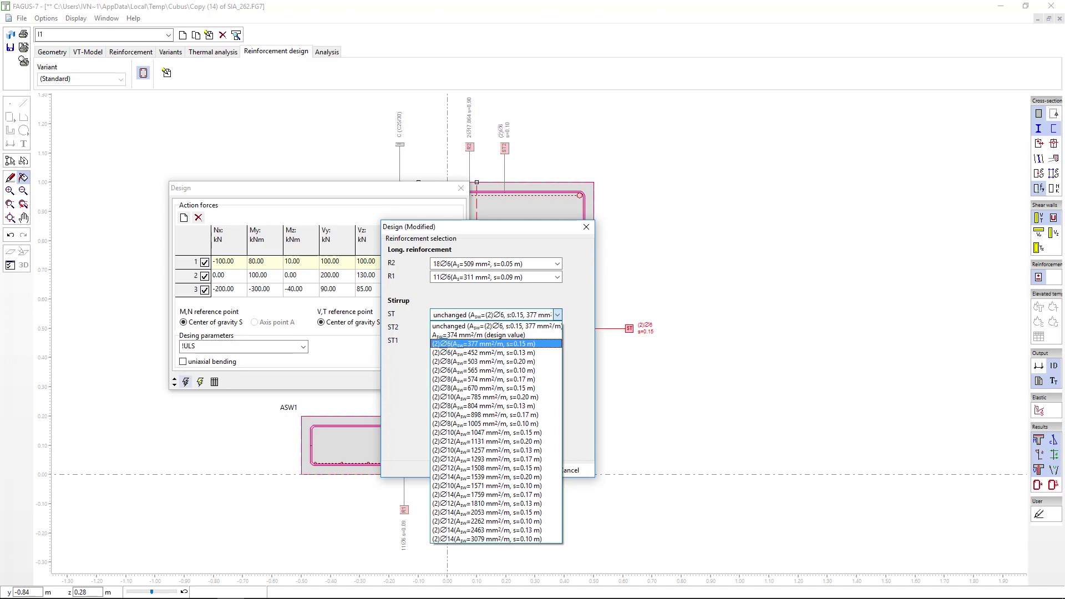
{"action": "left_click", "coordinate": [497, 345]}
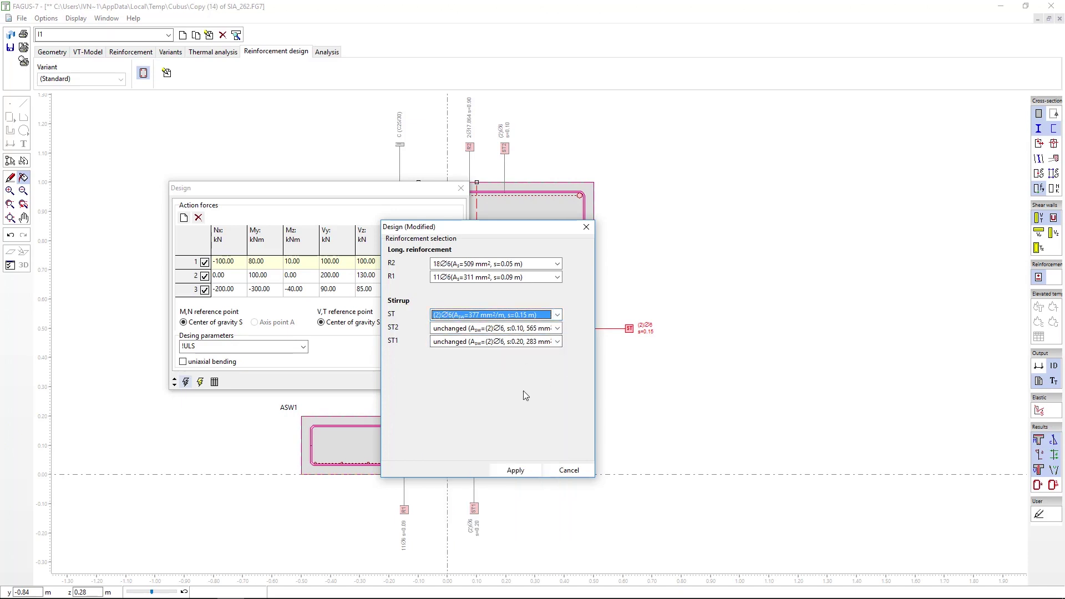
{"action": "left_click", "coordinate": [556, 341]}
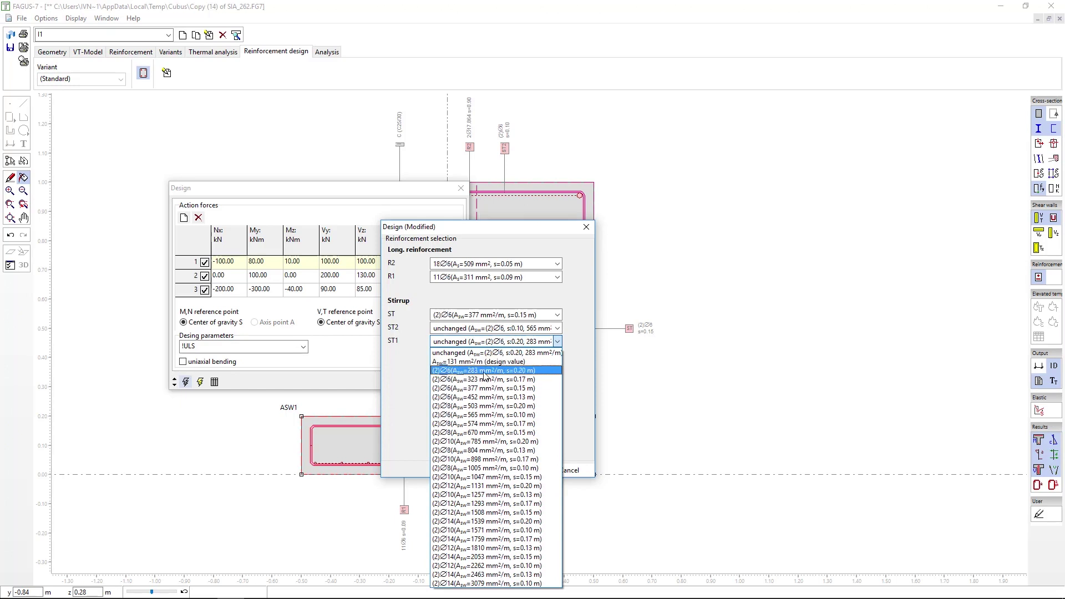
{"action": "left_click", "coordinate": [495, 370]}
{"action": "left_click", "coordinate": [540, 328]}
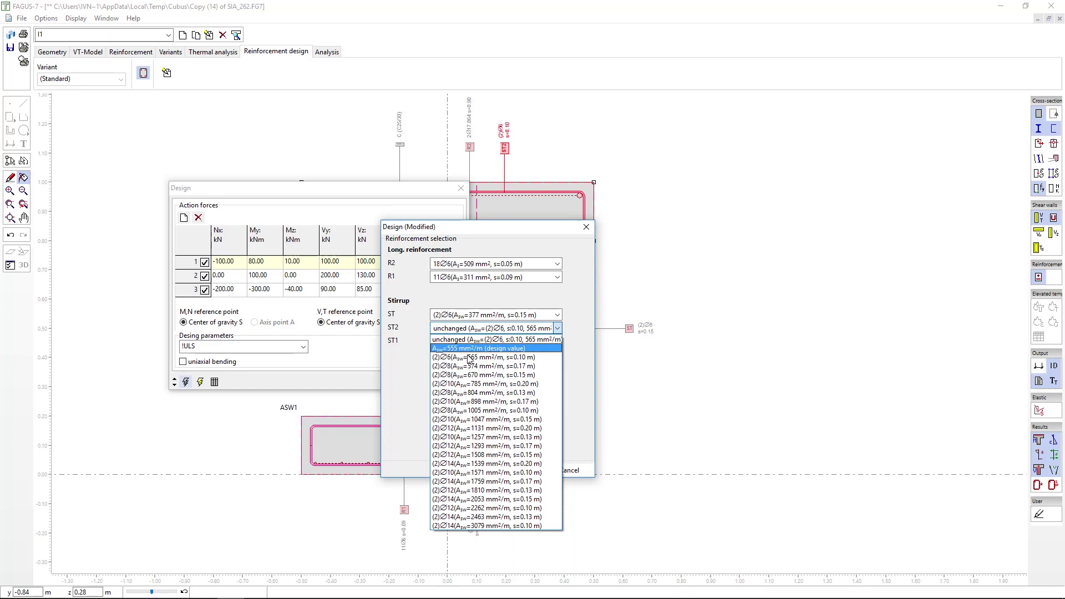
{"action": "left_click", "coordinate": [495, 358]}
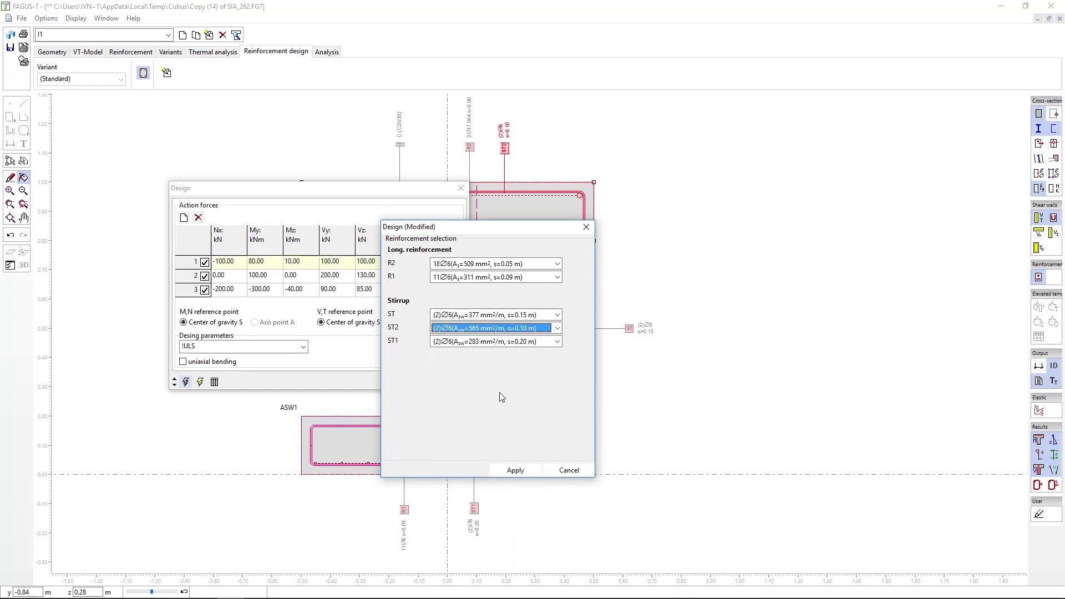
{"action": "left_click", "coordinate": [516, 470]}
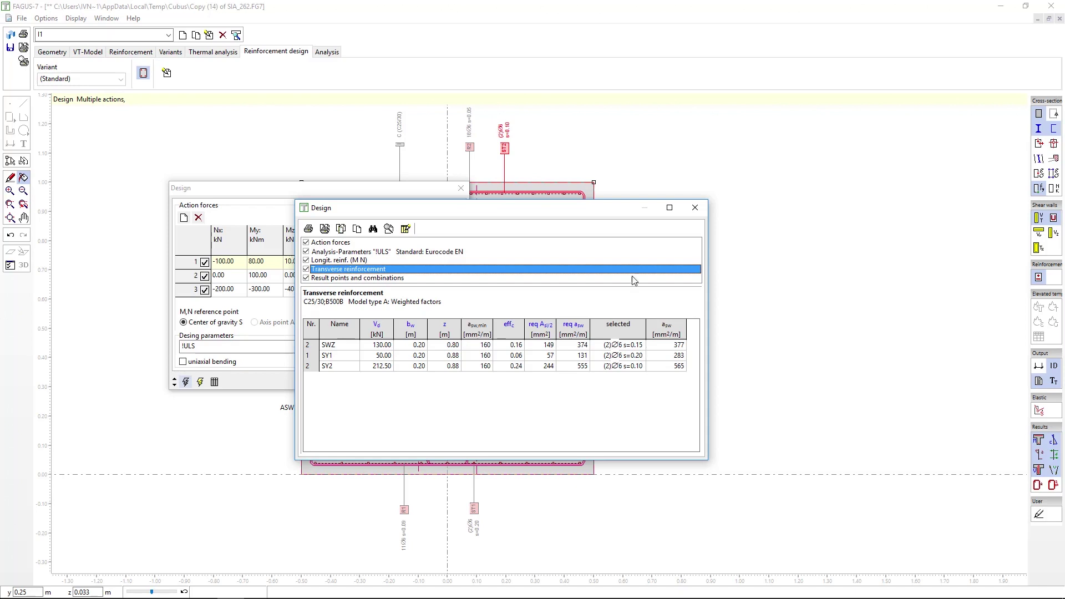
Close the Design results report and switch on uniaxial bending in the Design dialog
{"action": "left_click", "coordinate": [695, 208]}
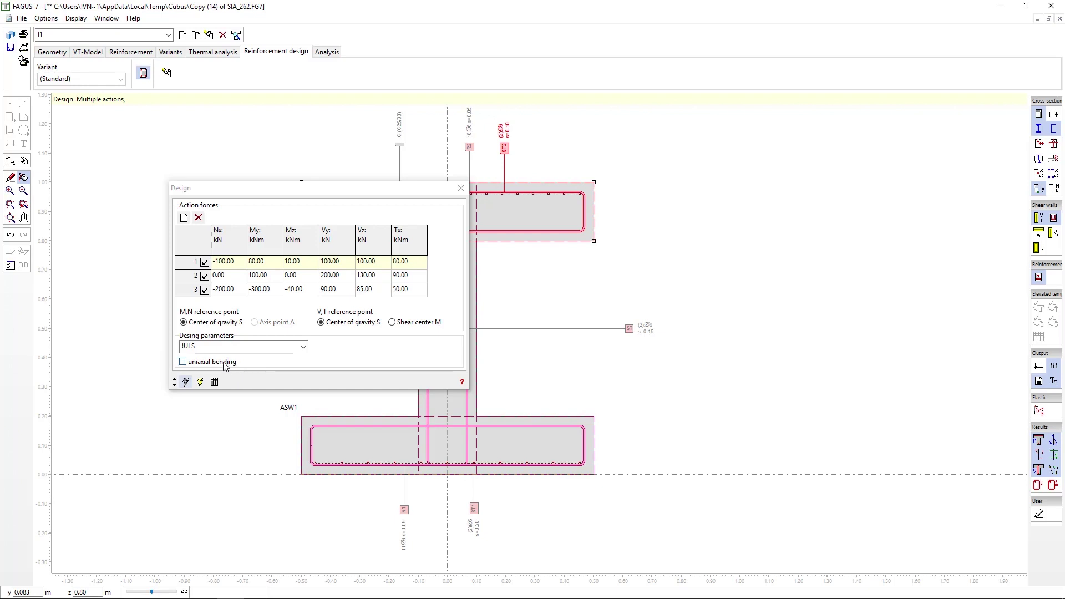
{"action": "left_click", "coordinate": [226, 362]}
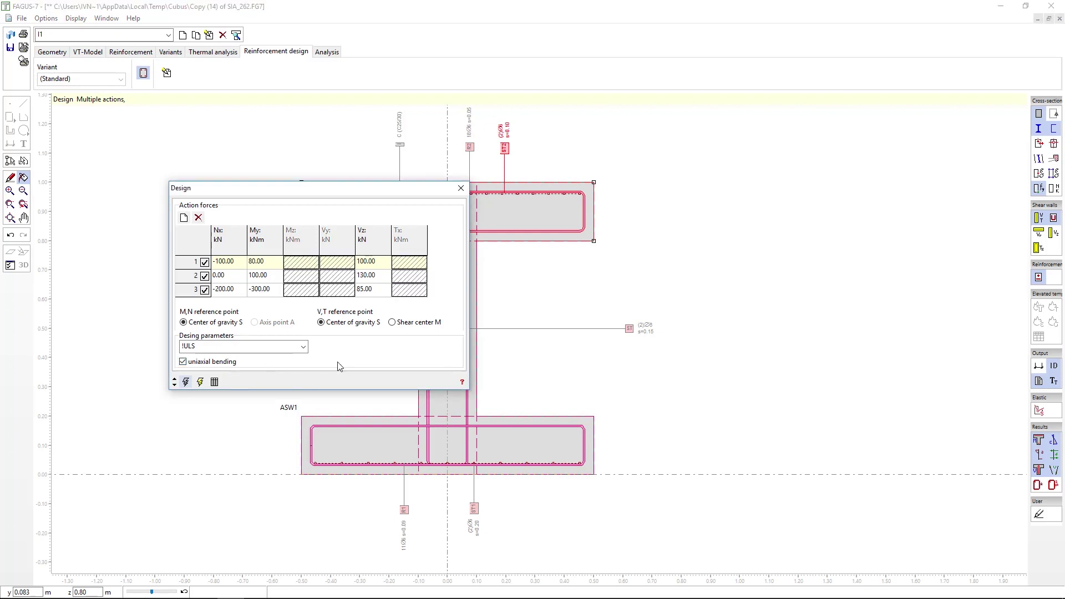